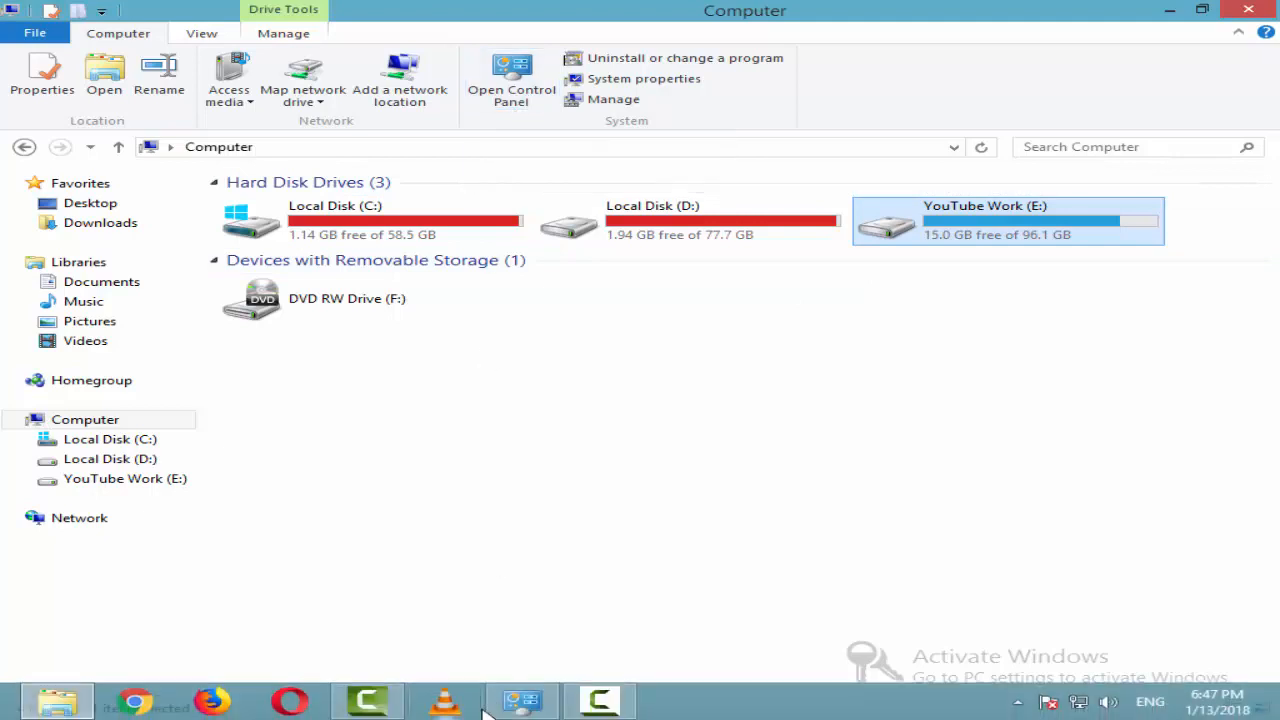
Switch to Control Panel and display all of its items as large icons.
click(521, 702)
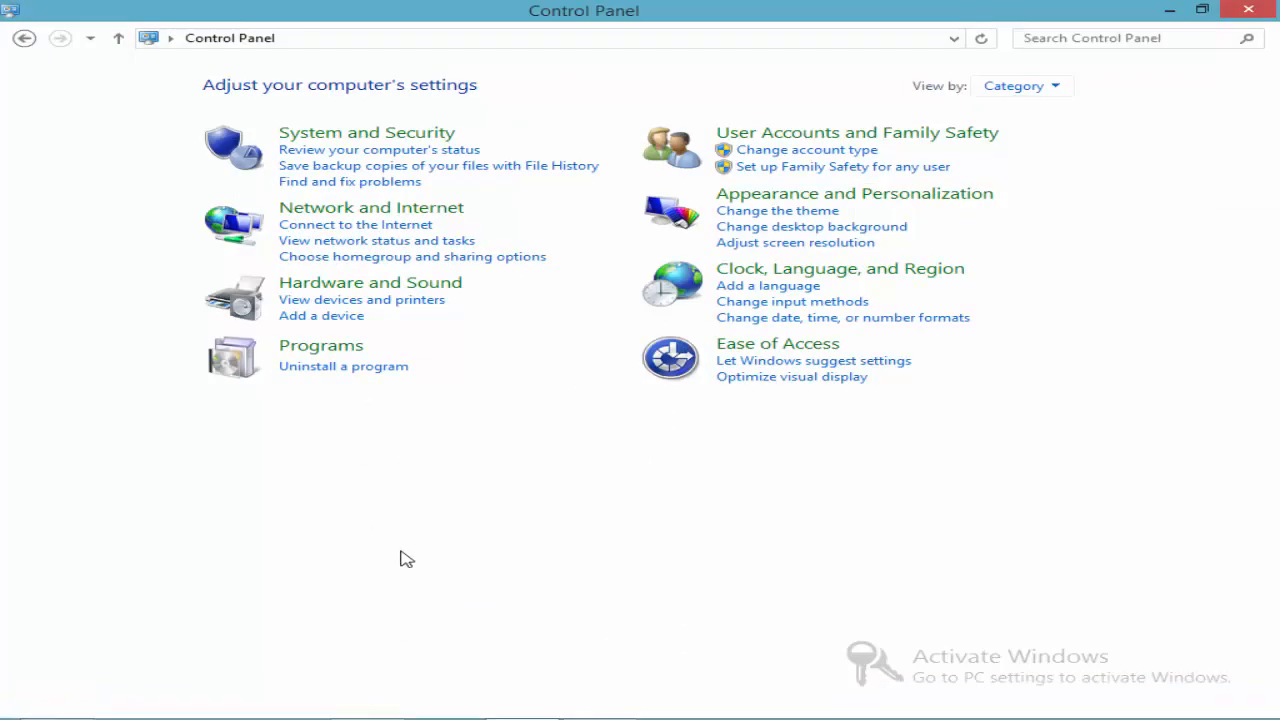
click(1022, 90)
click(1051, 137)
click(1112, 86)
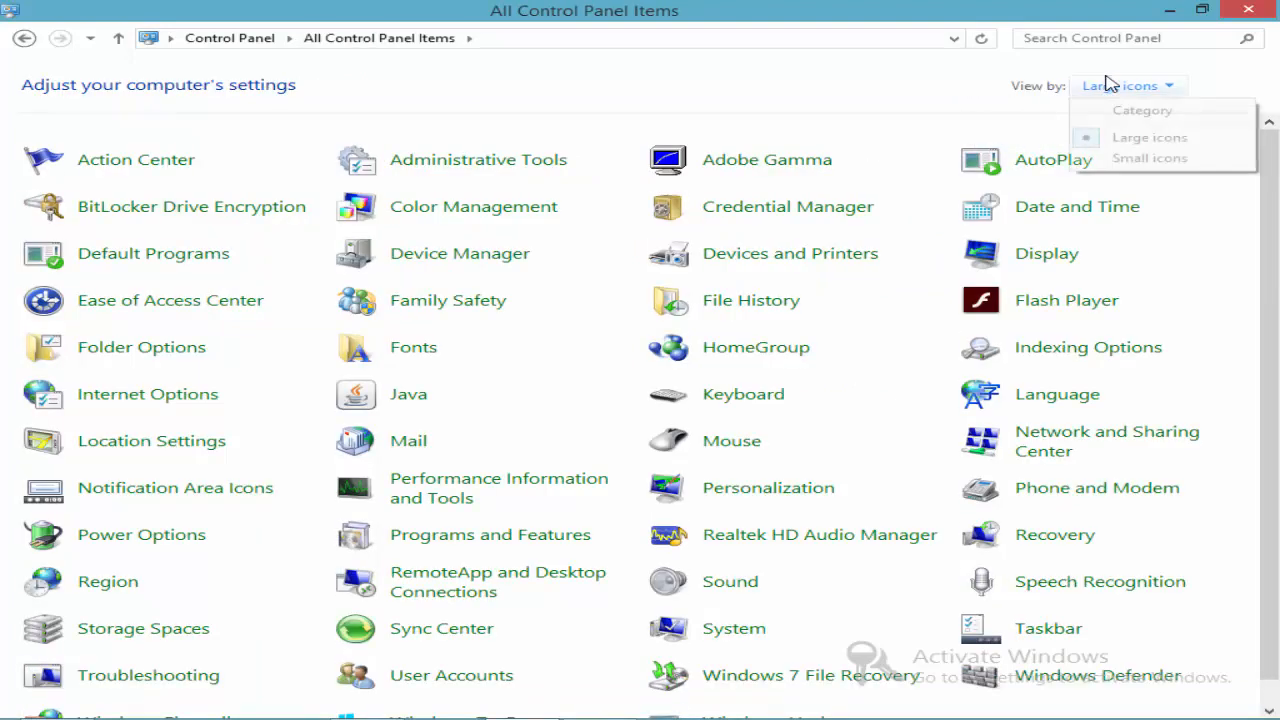
click(925, 107)
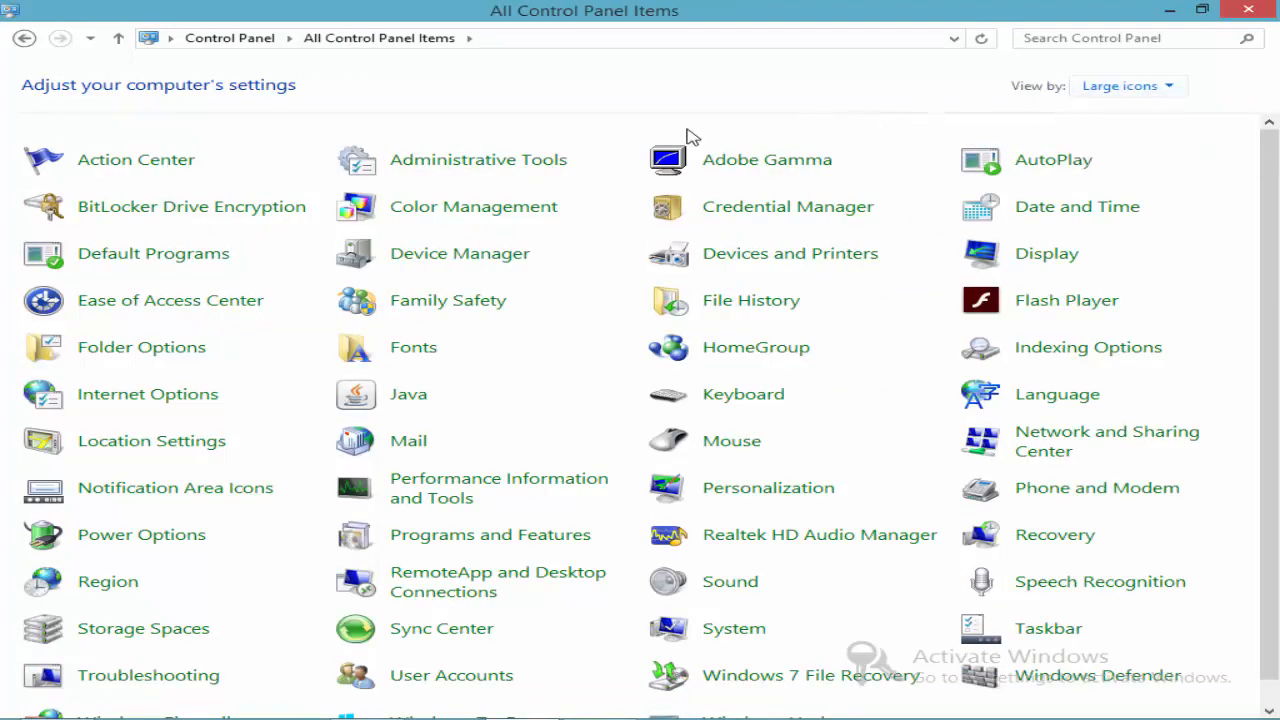
Open Computer Management from the Administrative Tools.
click(488, 170)
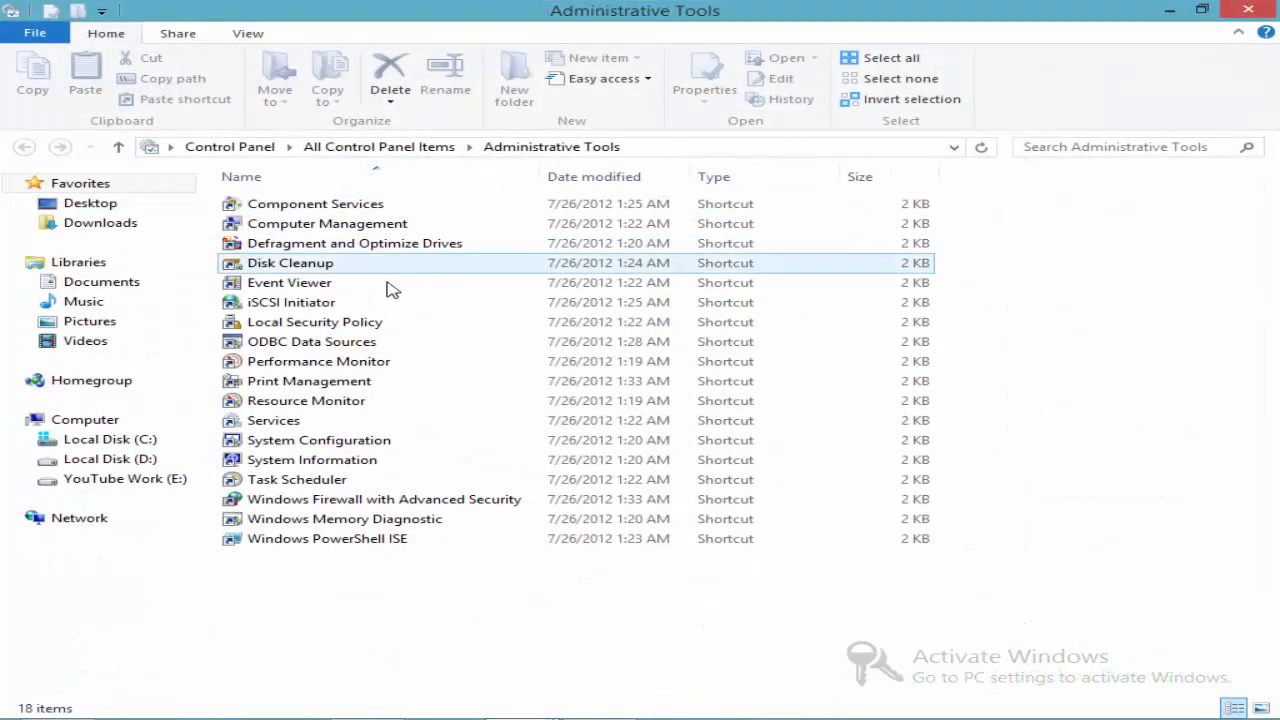
right_click(366, 234)
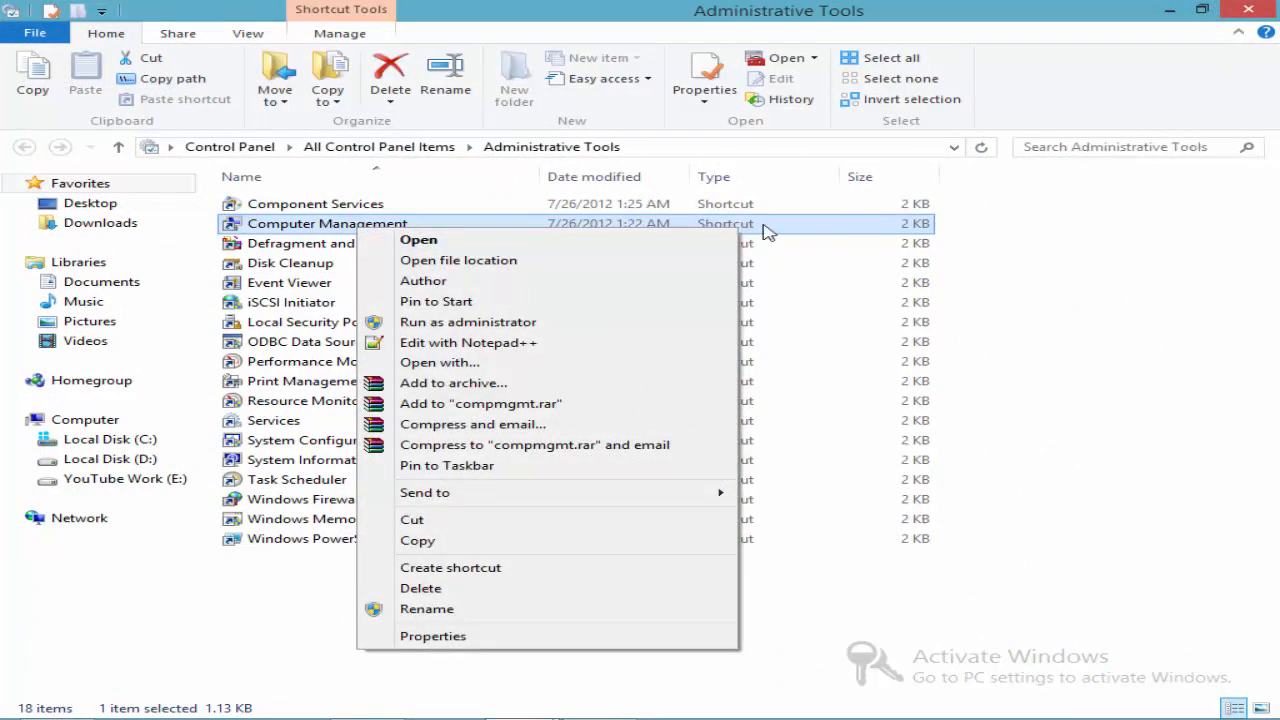
click(572, 242)
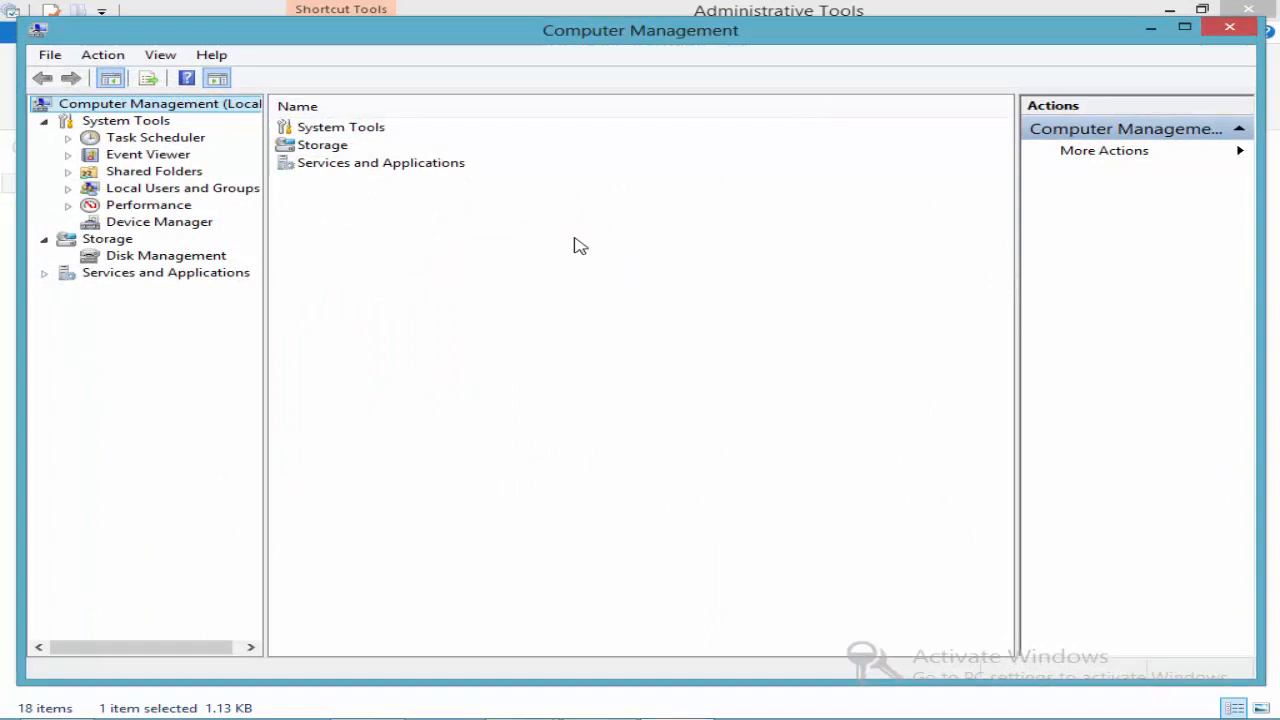
Open Disk Management under Storage and maximize the Computer Management window.
click(108, 242)
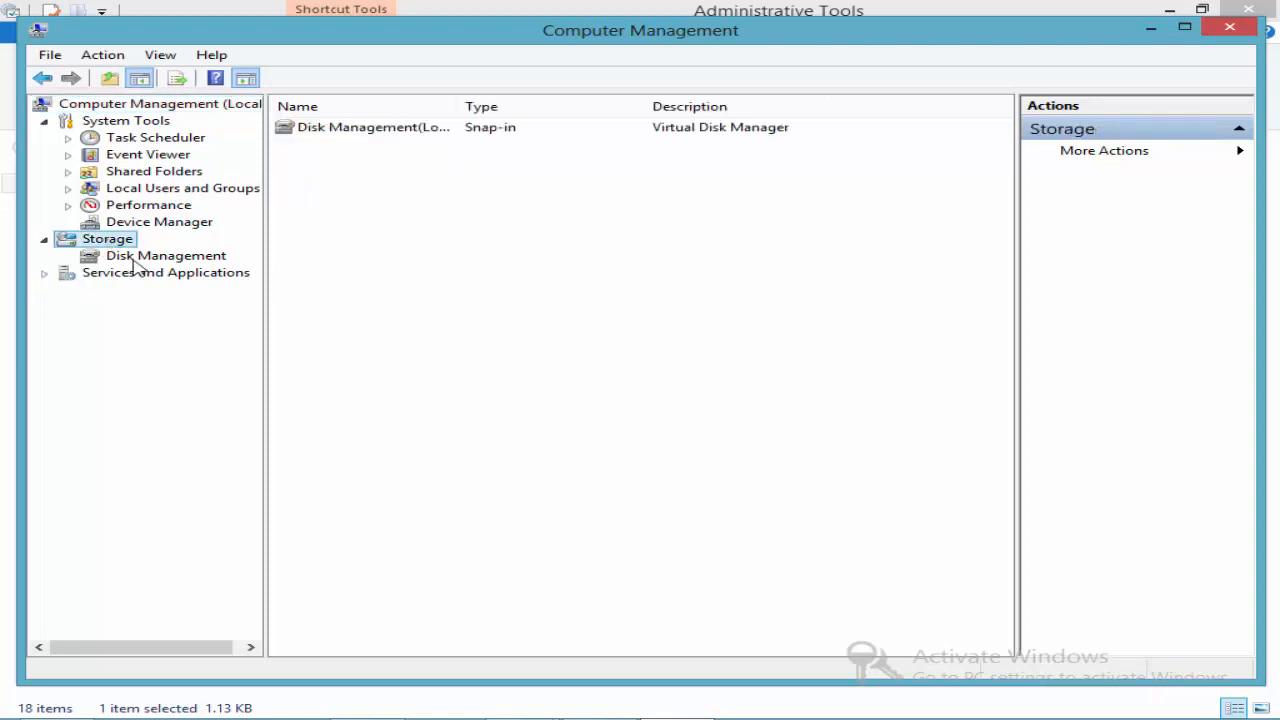
click(134, 258)
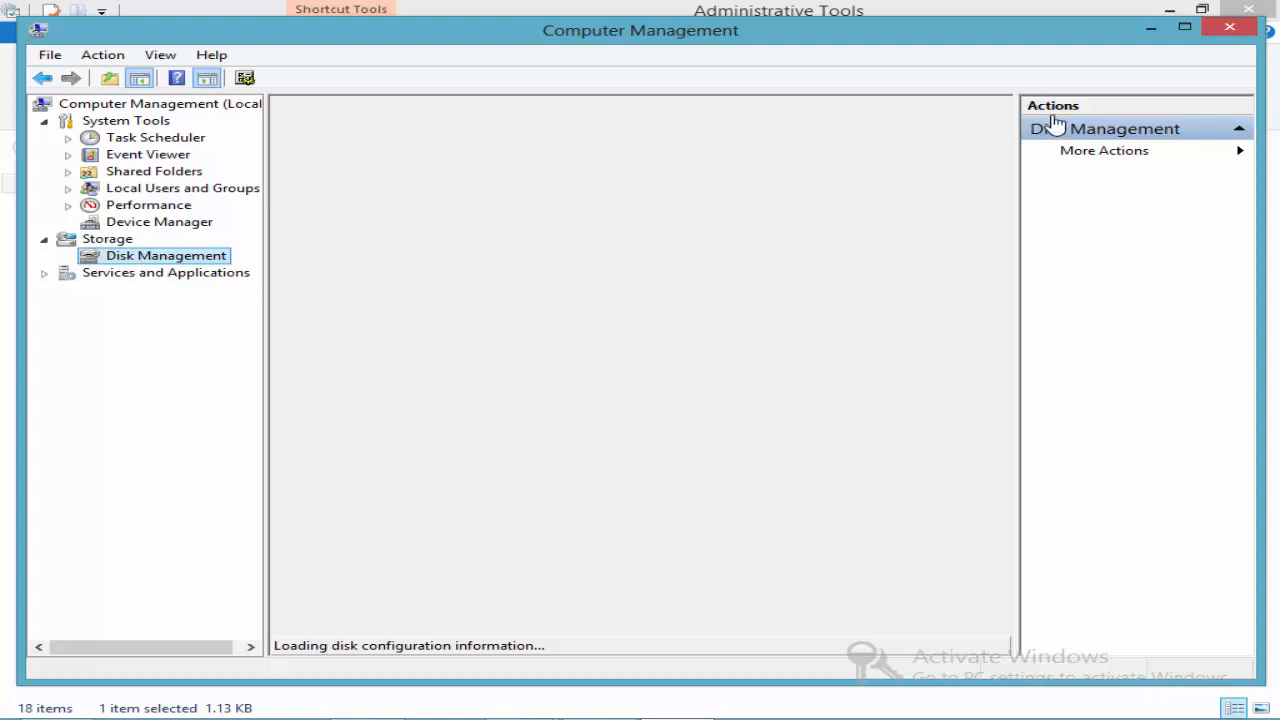
click(1184, 27)
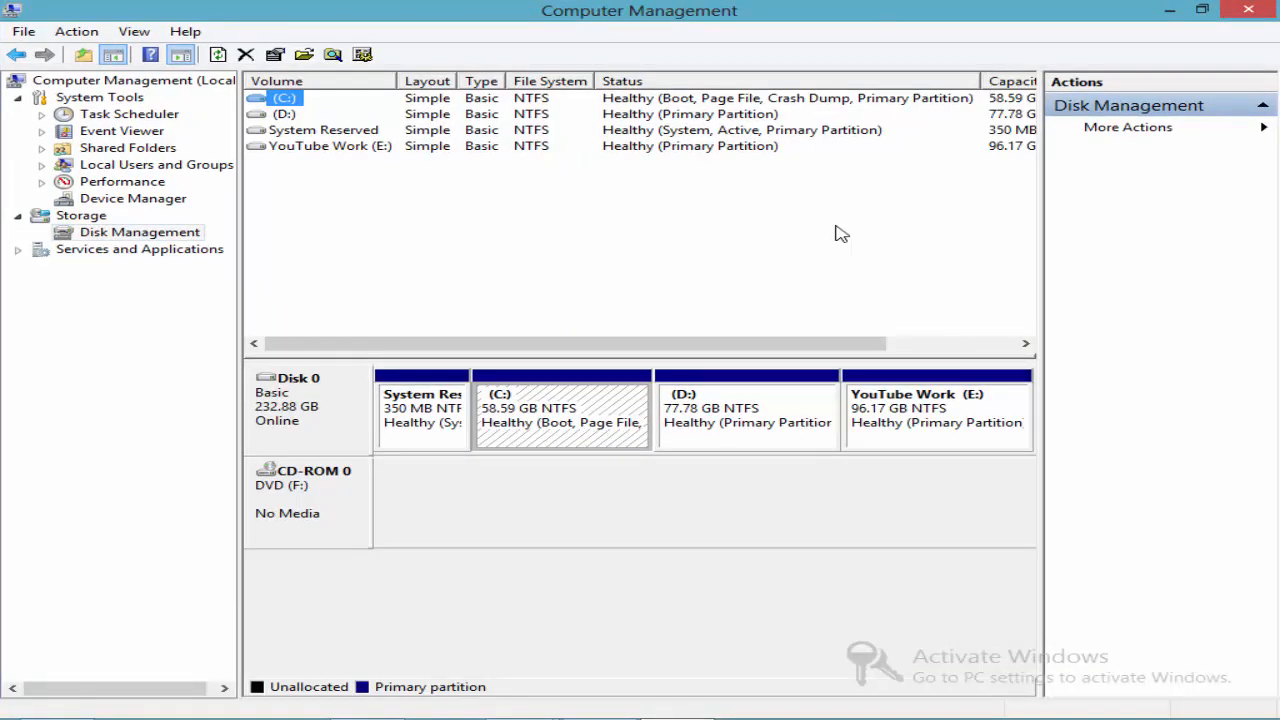
Examine the D:, System Reserved and YouTube Work (E:) volumes, and check the free space on E: in File Explorer.
click(283, 115)
click(300, 146)
click(305, 131)
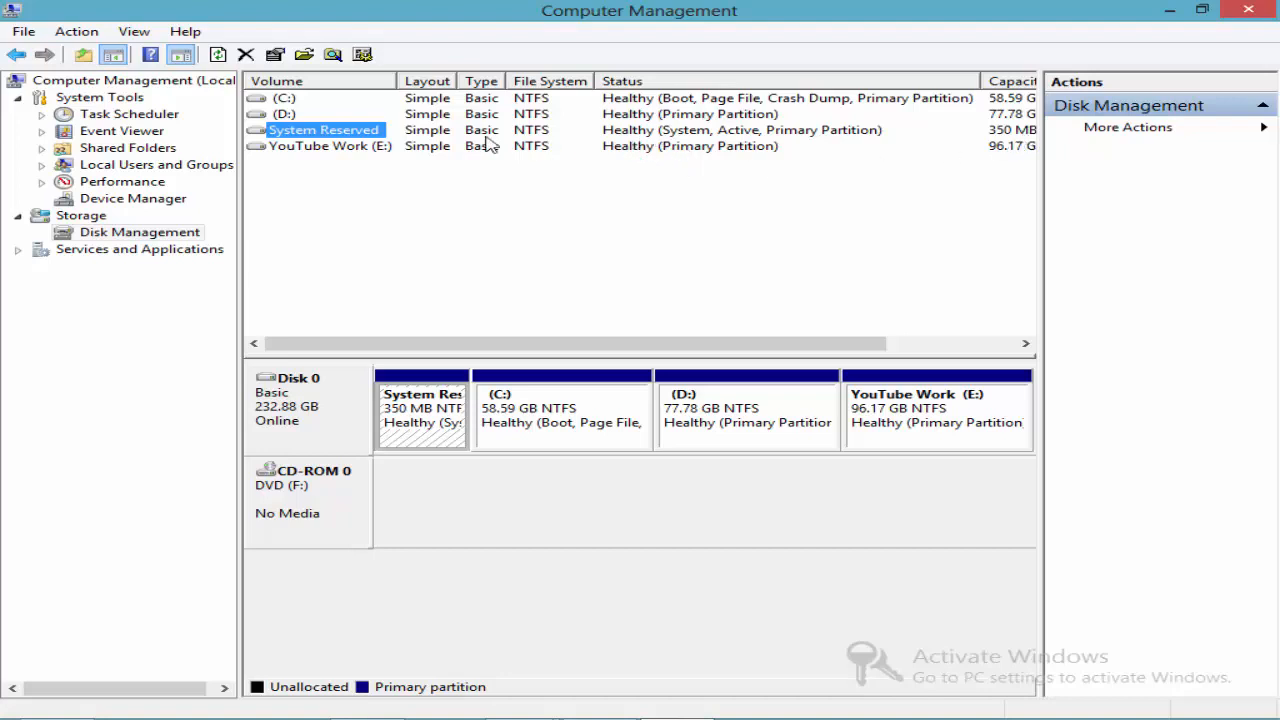
click(318, 147)
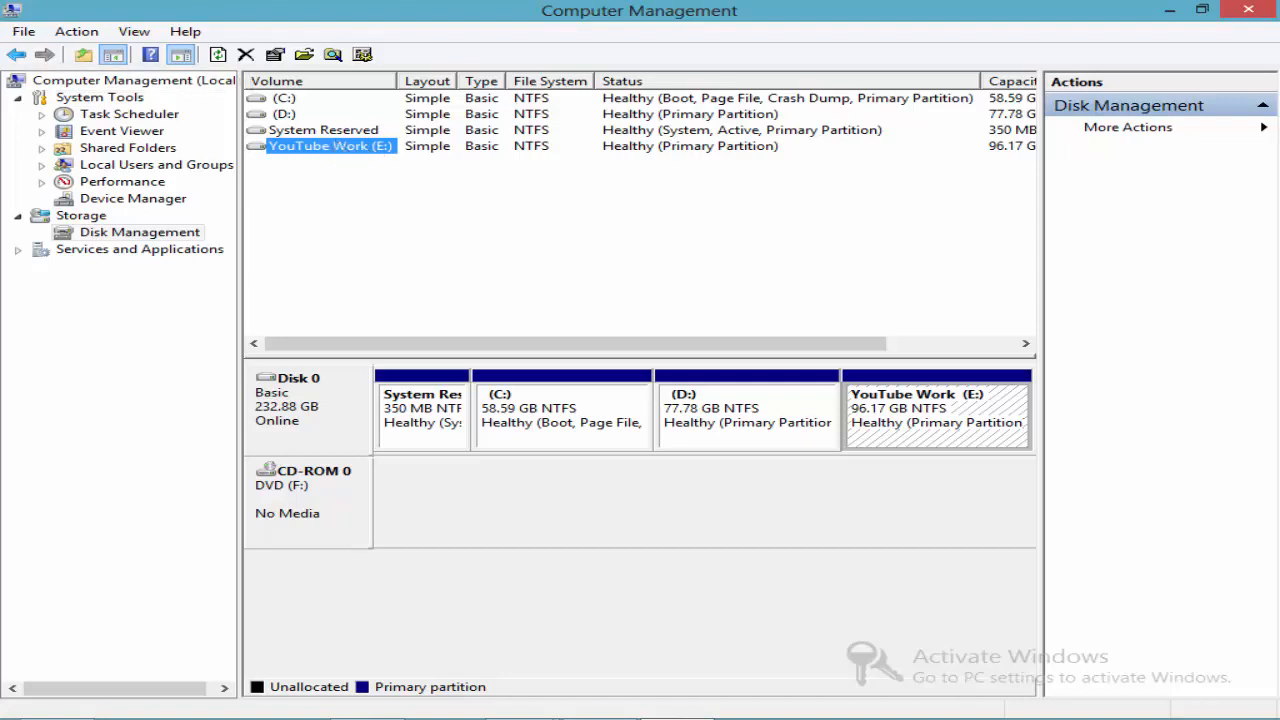
click(86, 702)
click(971, 206)
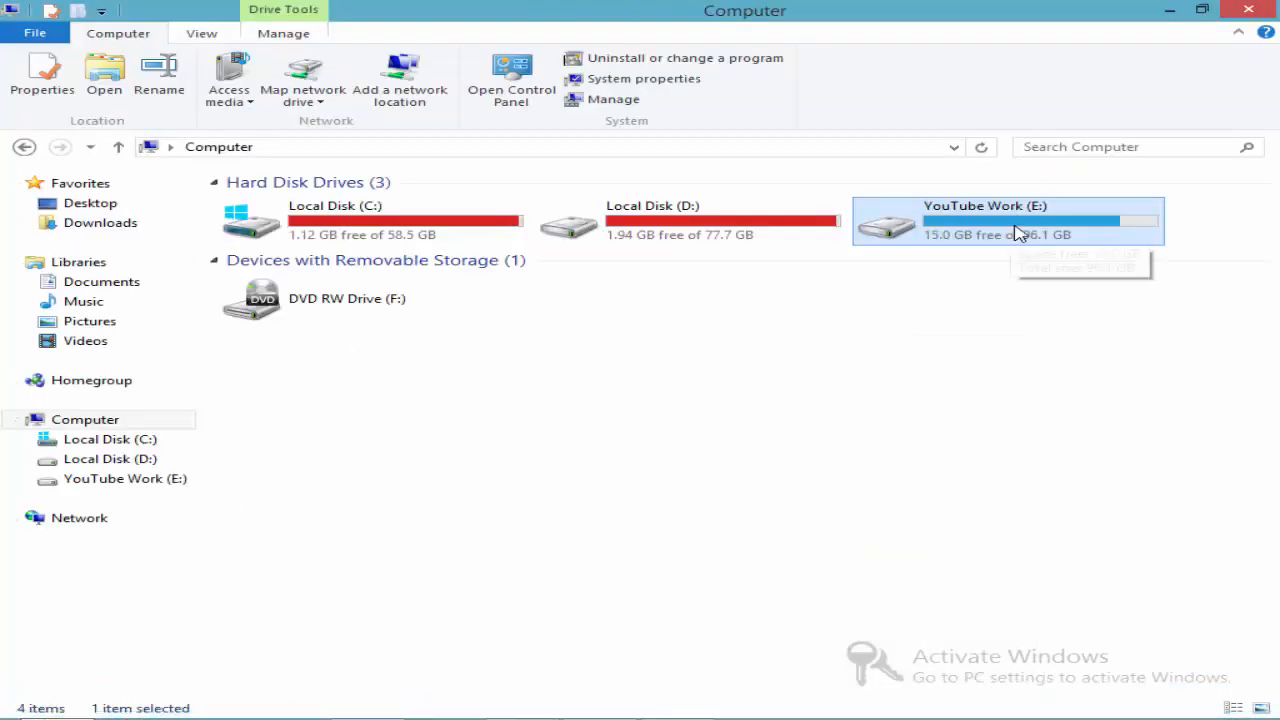
click(1169, 12)
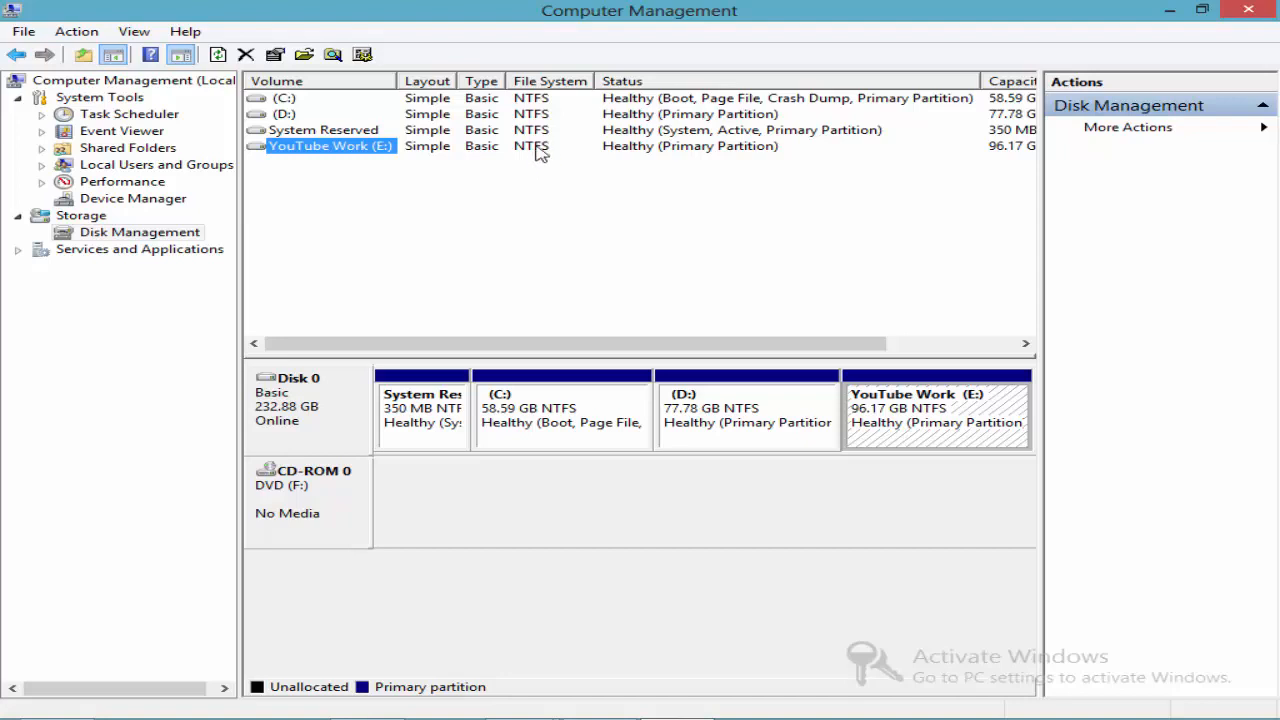
Shrink the YouTube Work (E:) volume by 10000 MB.
click(890, 408)
right_click(916, 407)
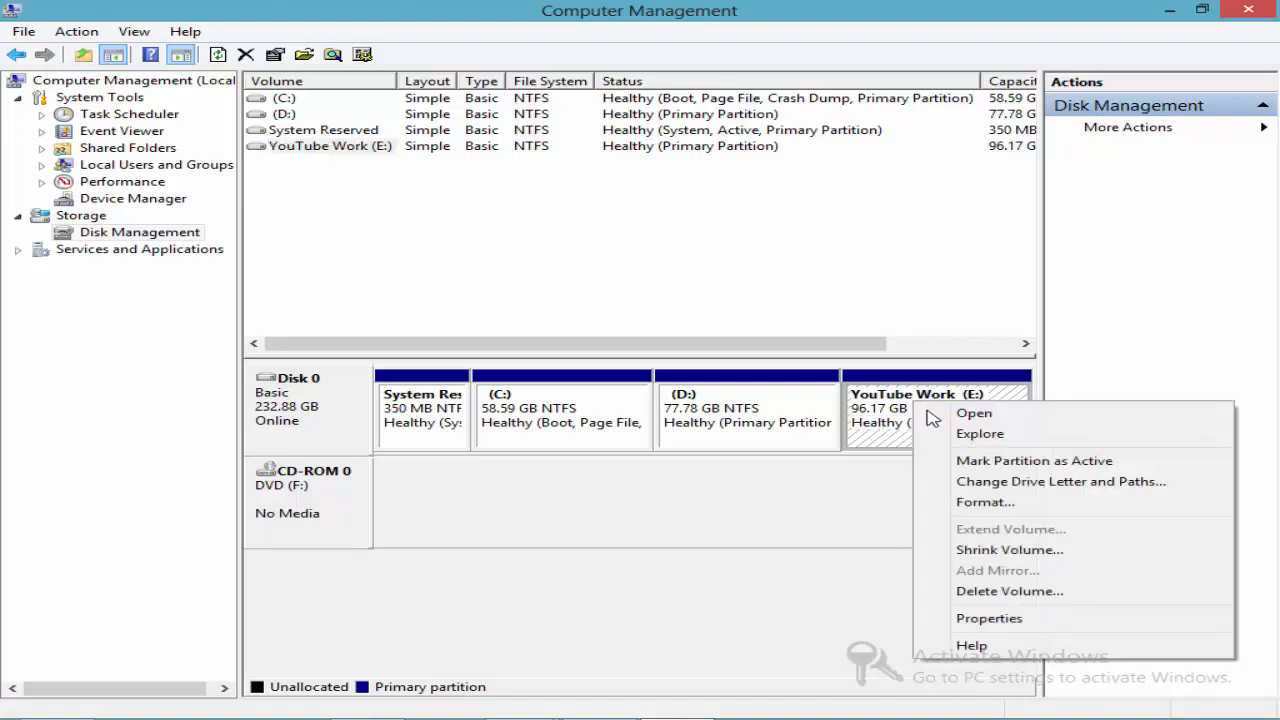
click(1030, 551)
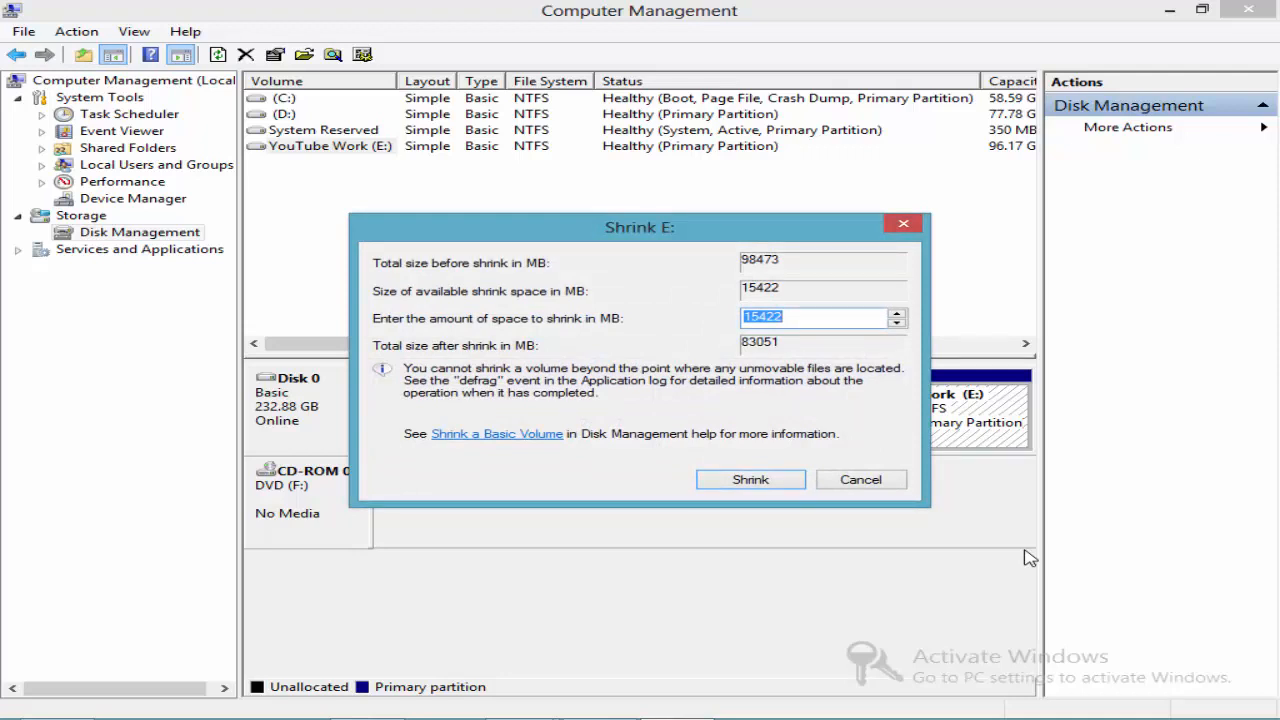
text(10000)
click(748, 481)
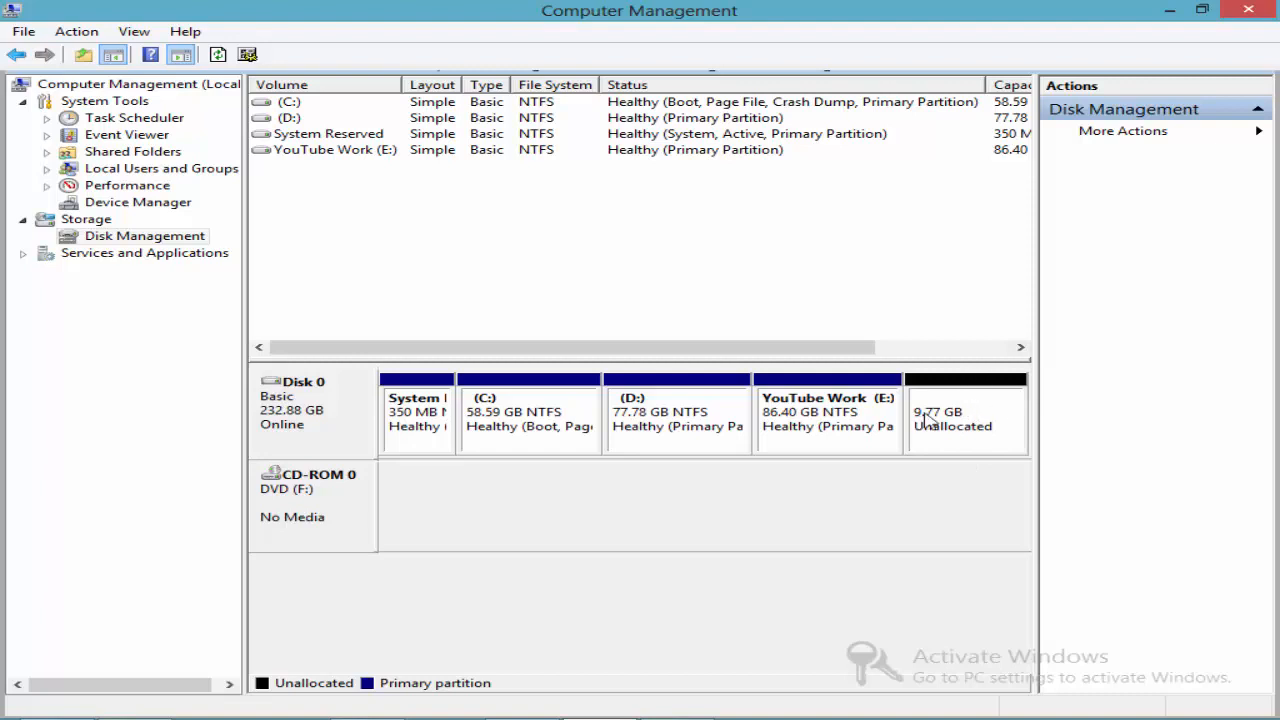
Set up a new simple volume of 9999 MB in the unallocated space and assign it drive letter G.
right_click(957, 414)
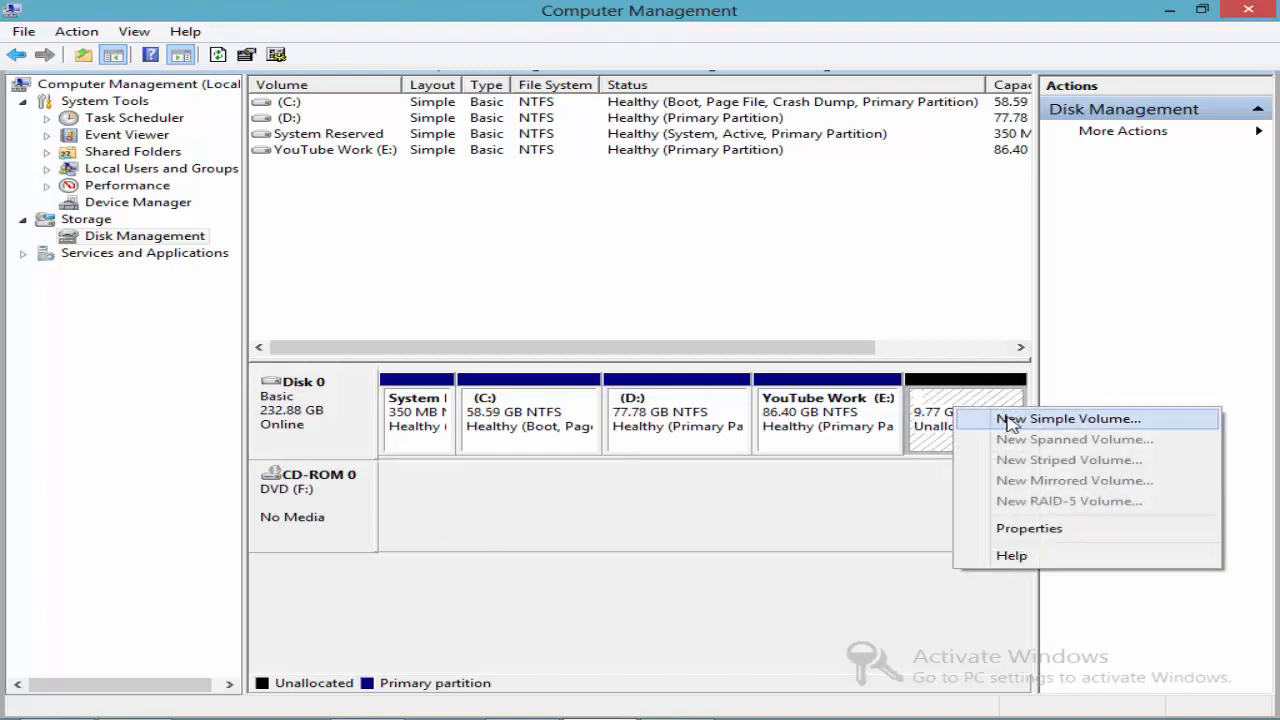
click(1016, 420)
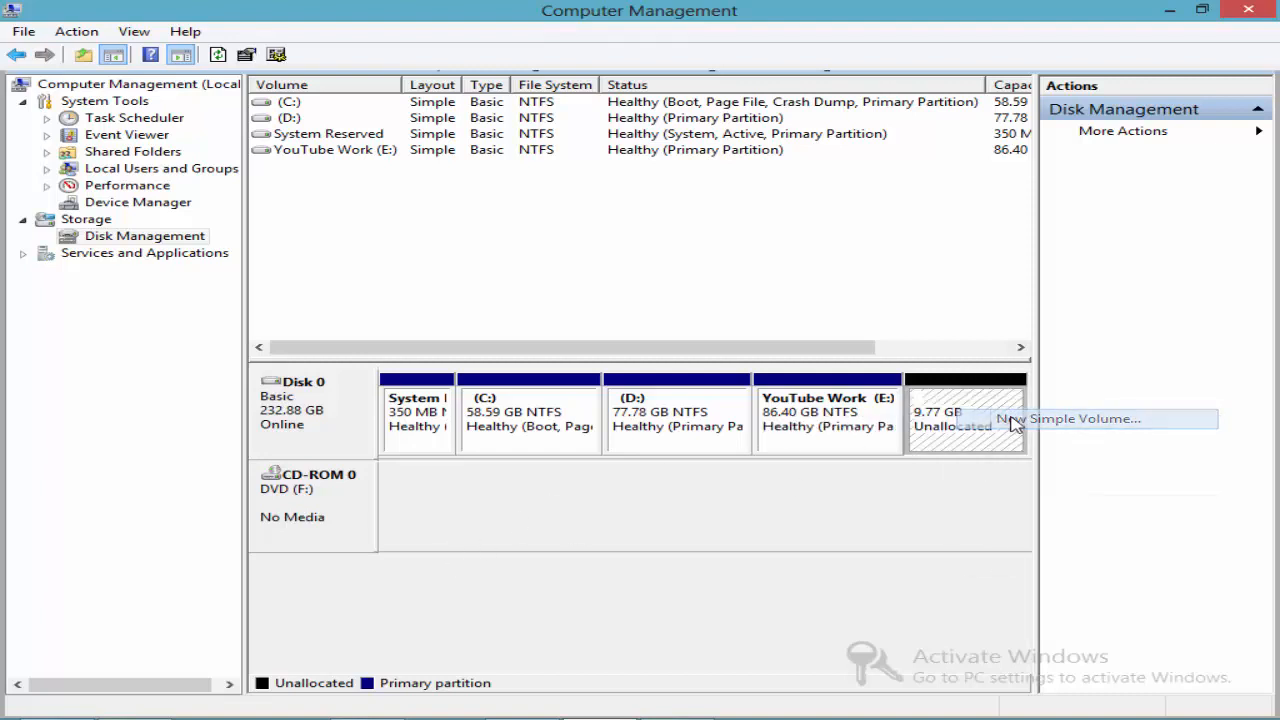
click(733, 442)
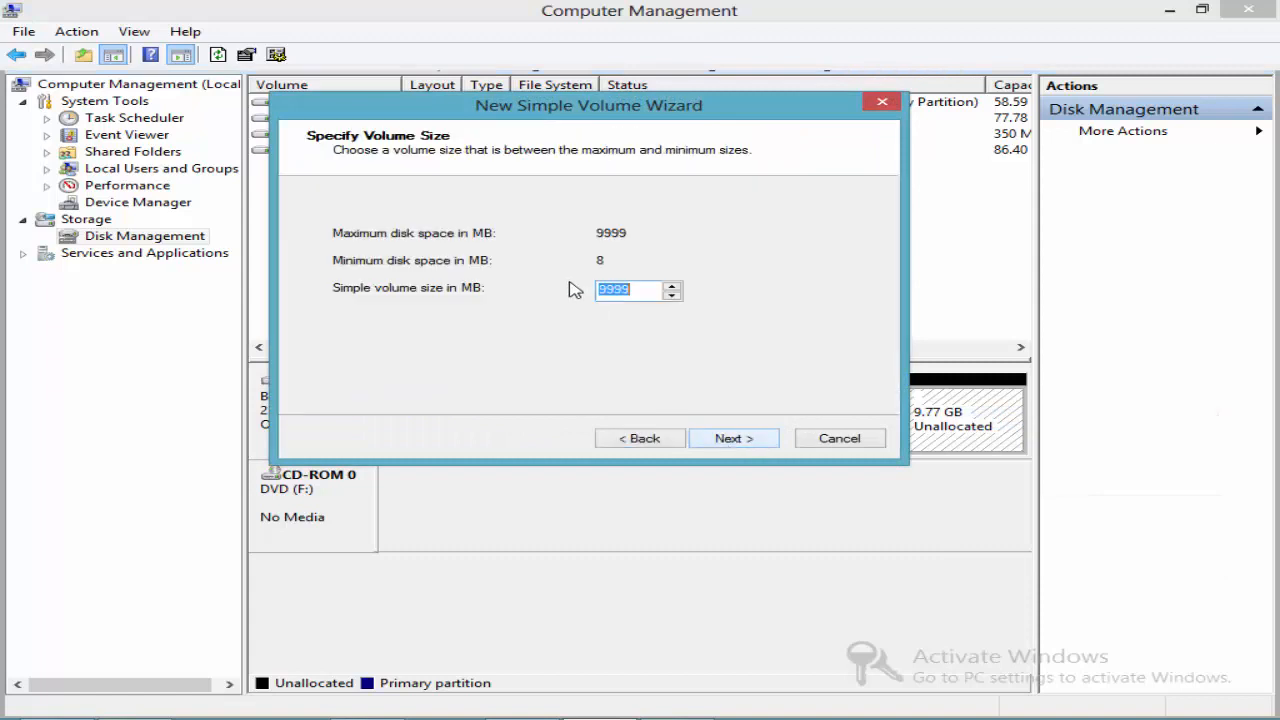
click(755, 437)
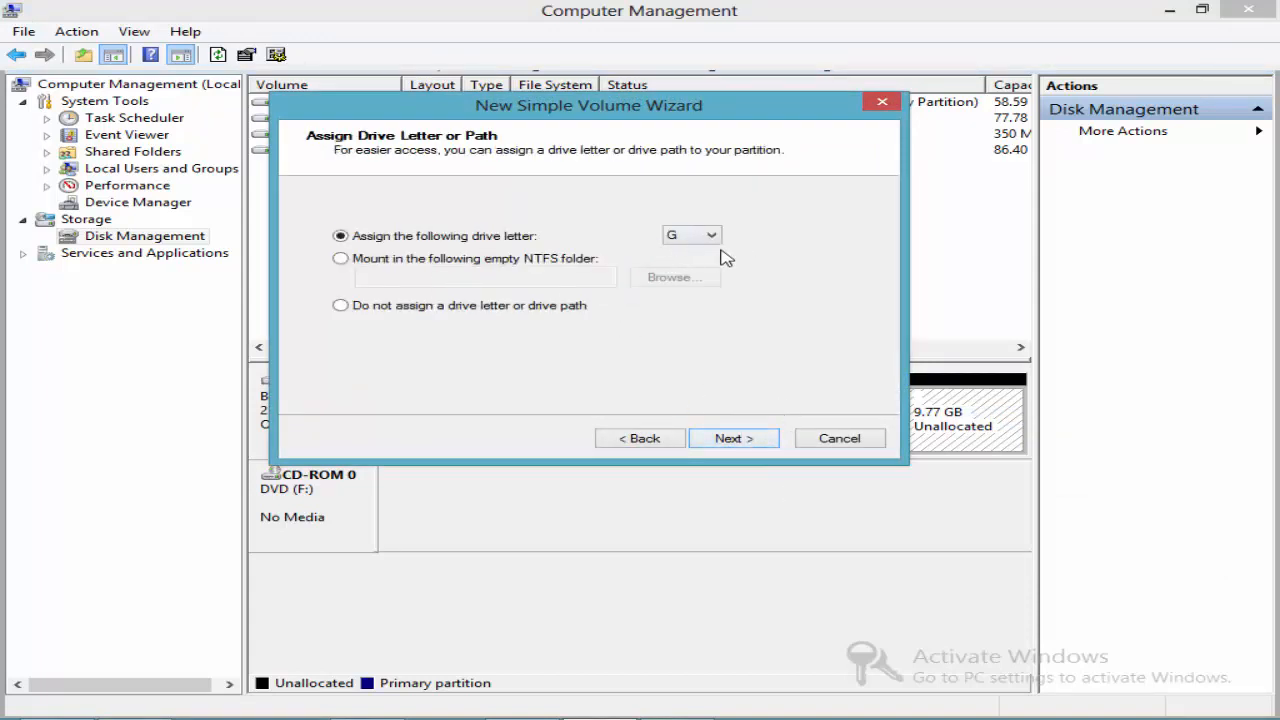
click(690, 235)
click(690, 235)
click(731, 444)
Set the new volume to a quick NTFS format with the default allocation unit size and the volume label Linux.
click(630, 285)
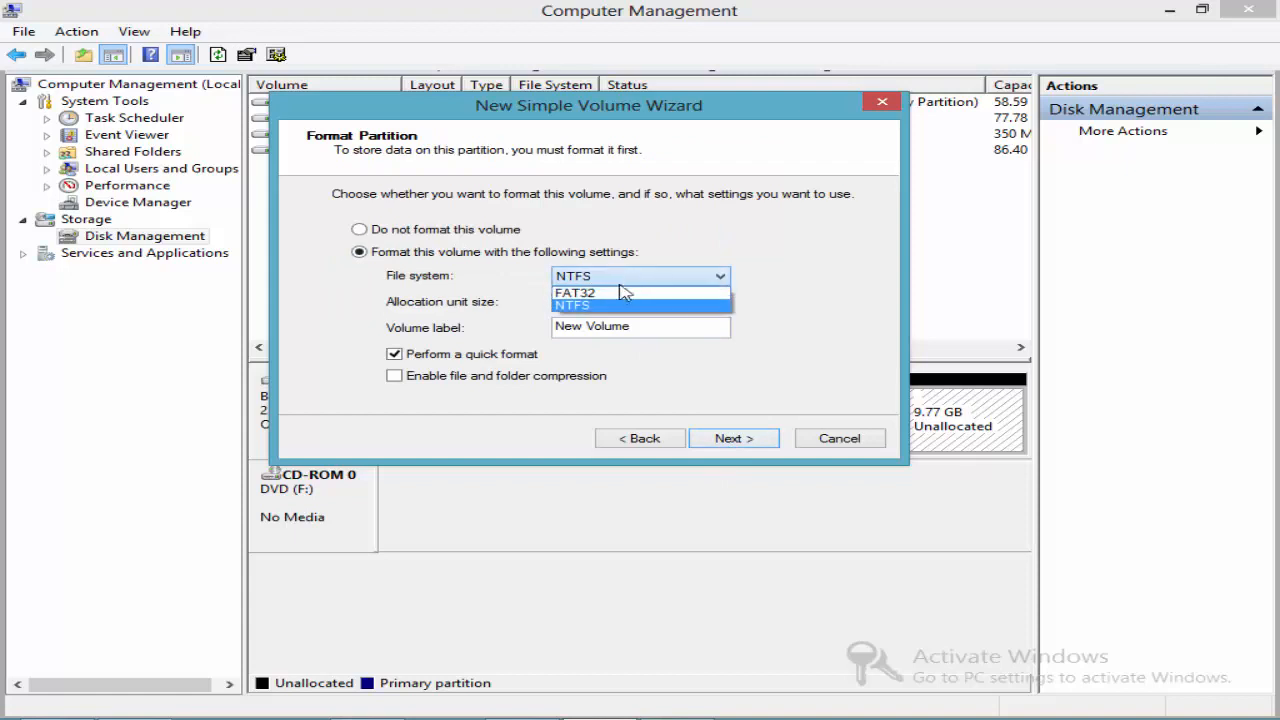
click(607, 306)
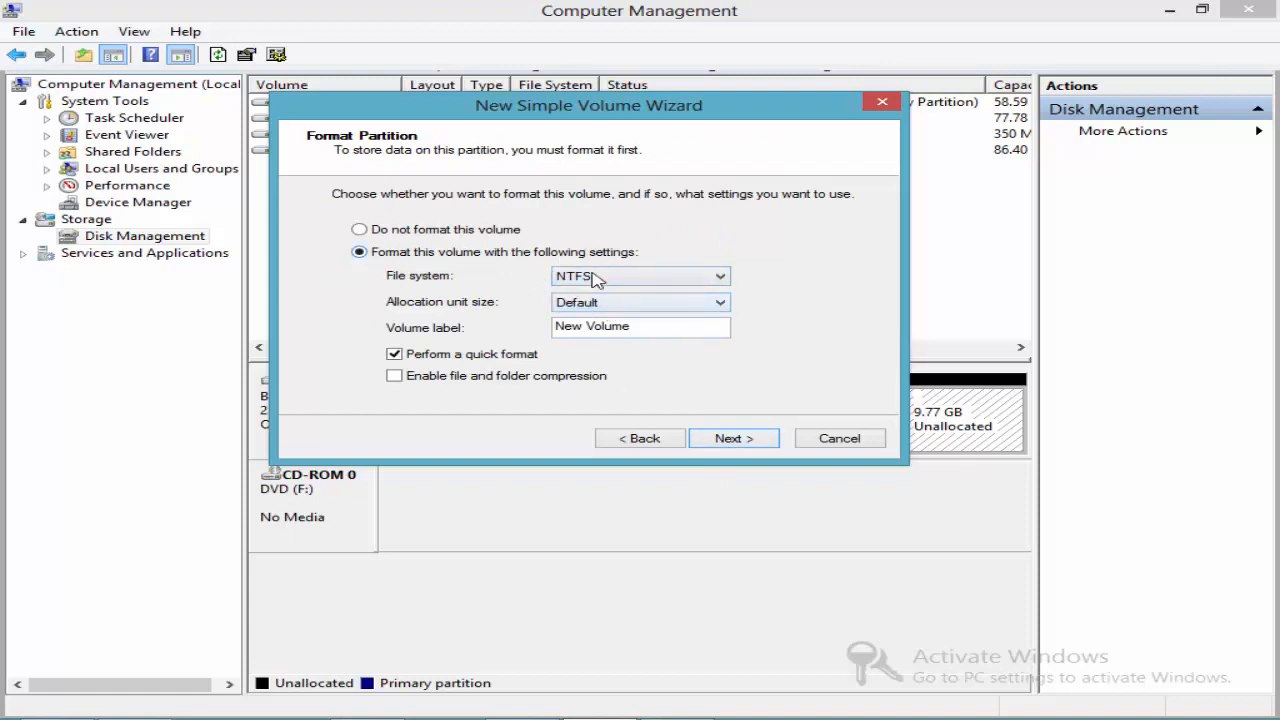
click(735, 446)
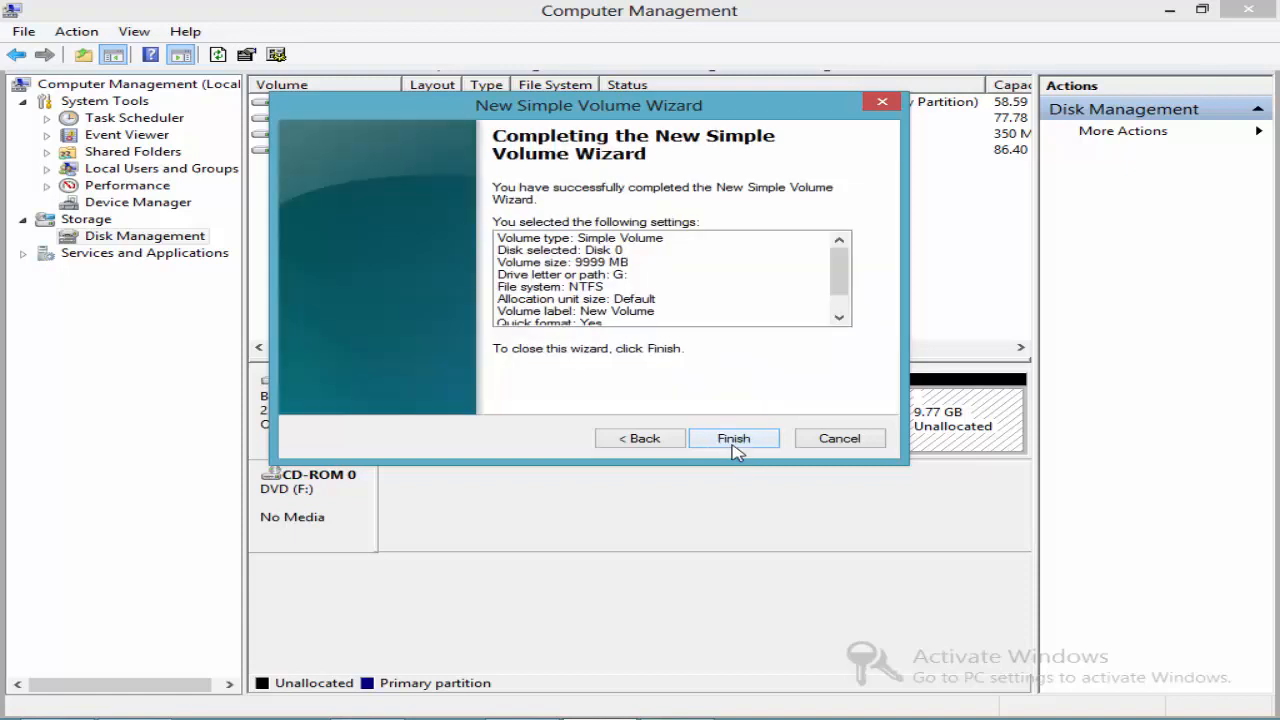
click(628, 446)
drag(645, 326, 539, 331)
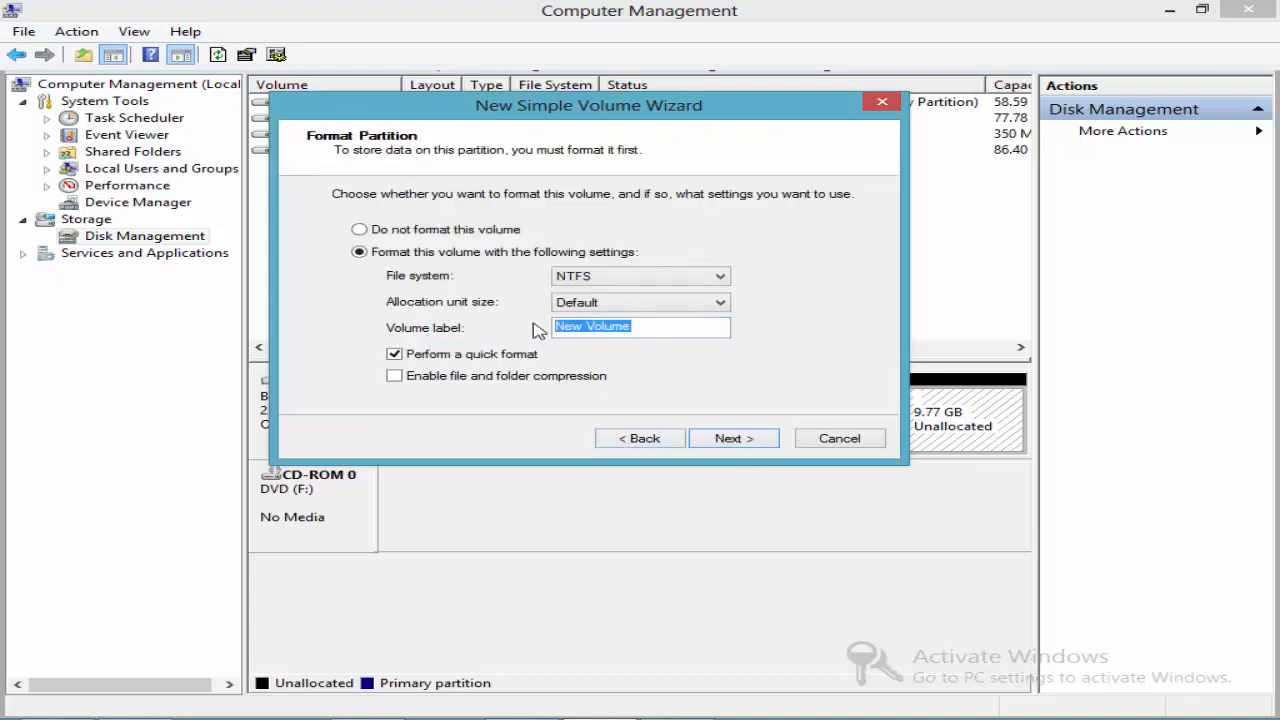
text(Fa)
key(BackSpace)
key(BackSpace)
text(Linux)
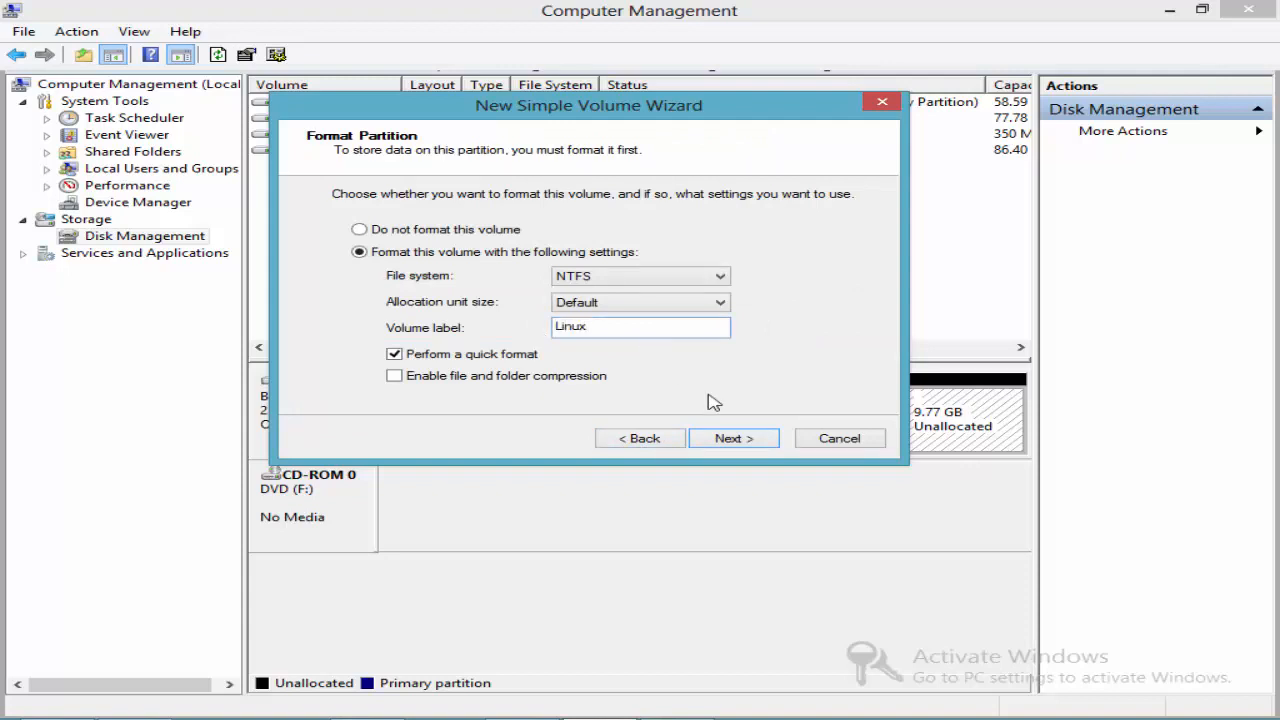
Finish creating the Linux volume and accept converting the basic disk to dynamic.
click(762, 438)
click(735, 440)
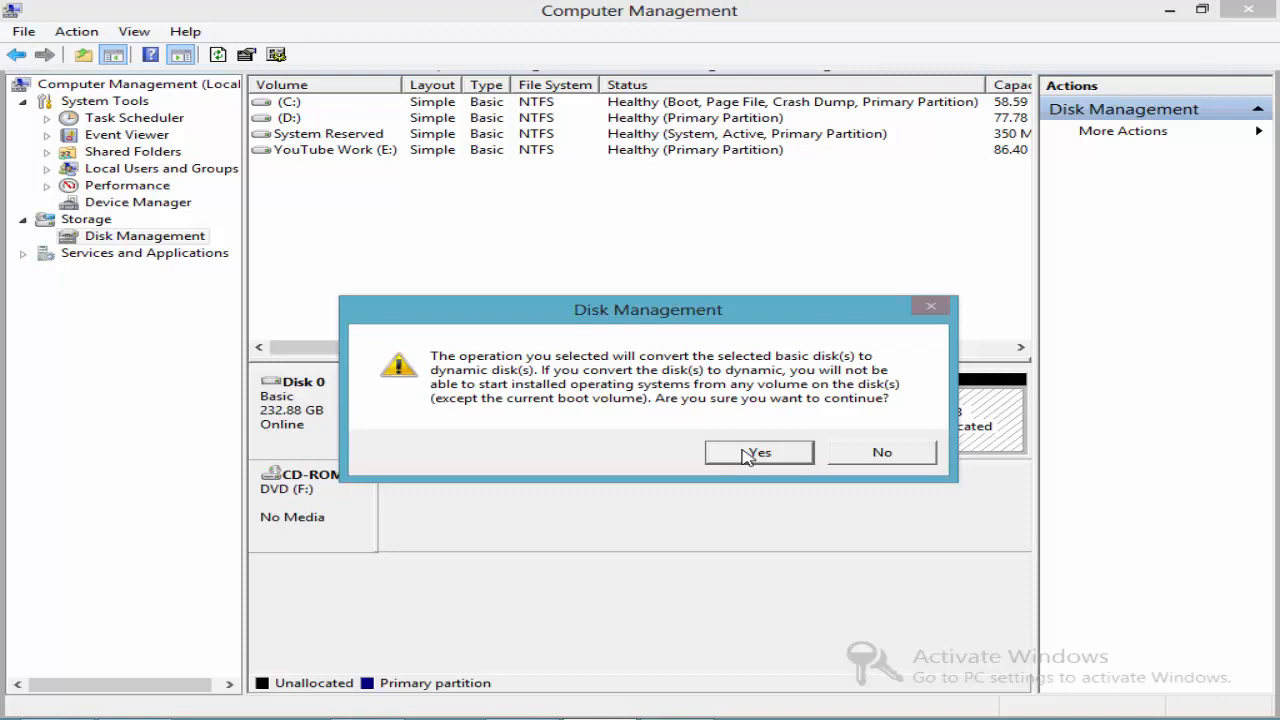
click(745, 456)
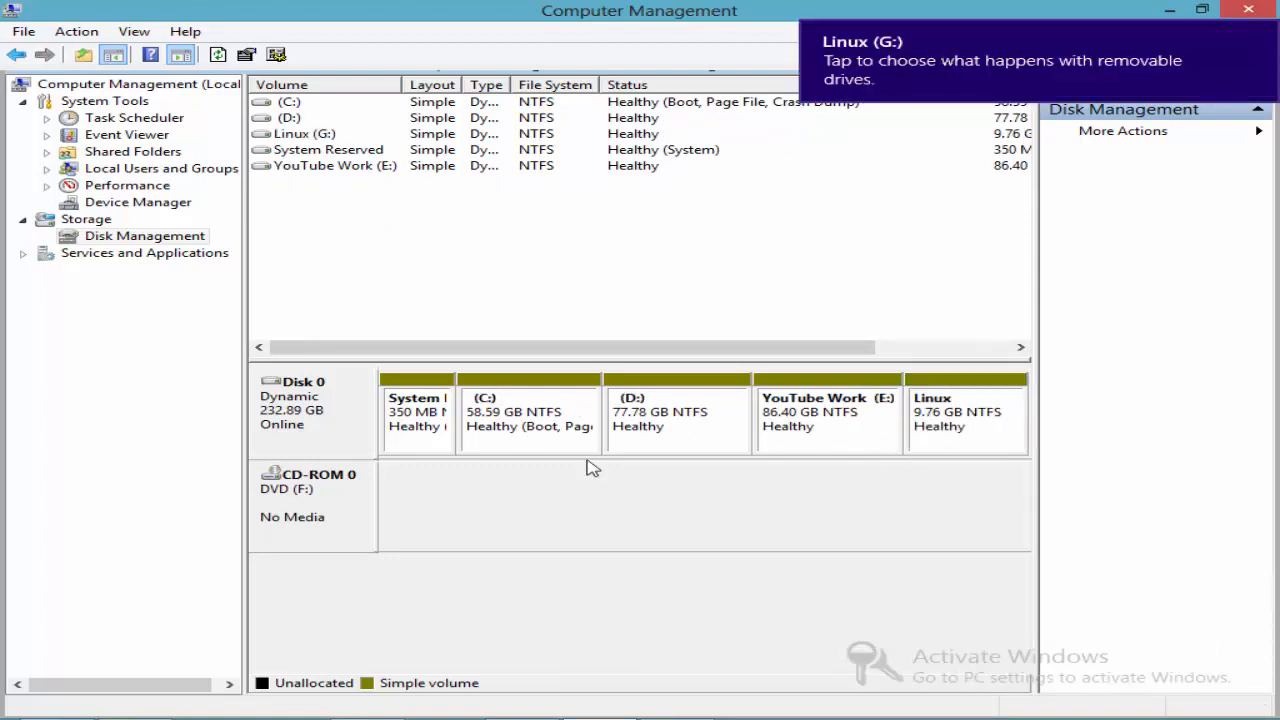
Check the new Linux (G:) drive in File Explorer by opening it, and return to the Computer view.
mouse_move(450, 716)
click(57, 700)
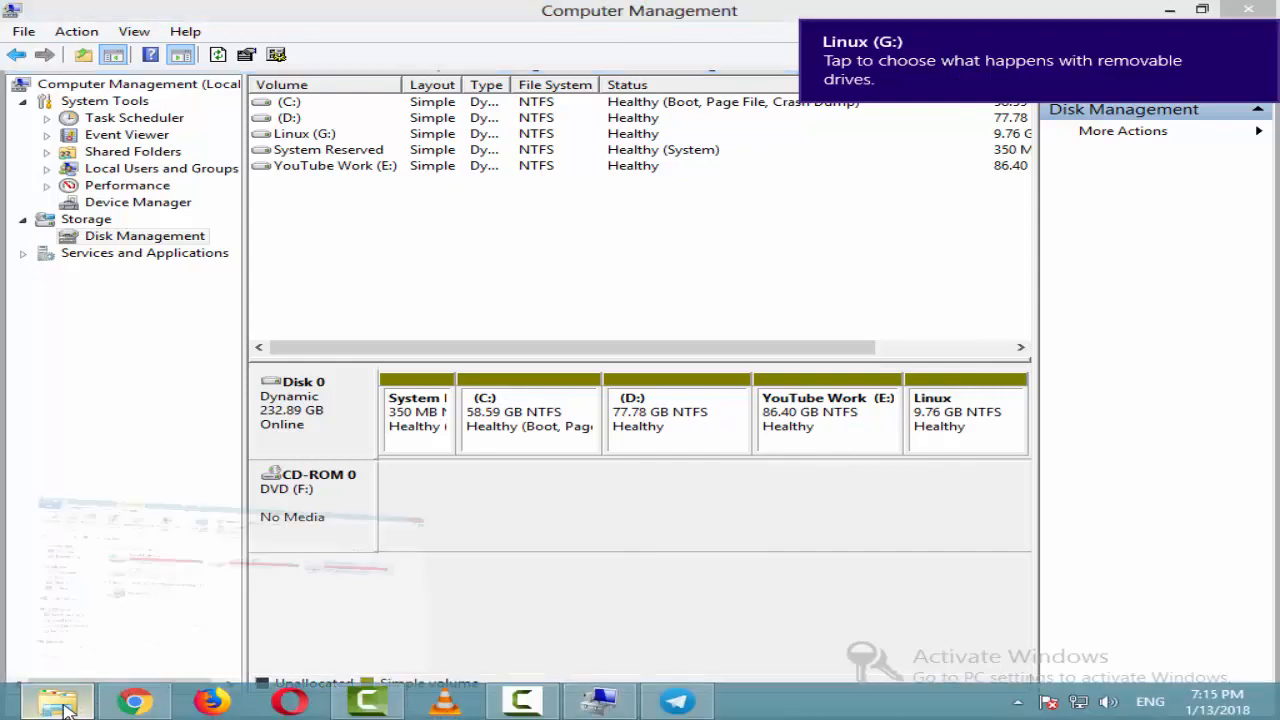
click(405, 289)
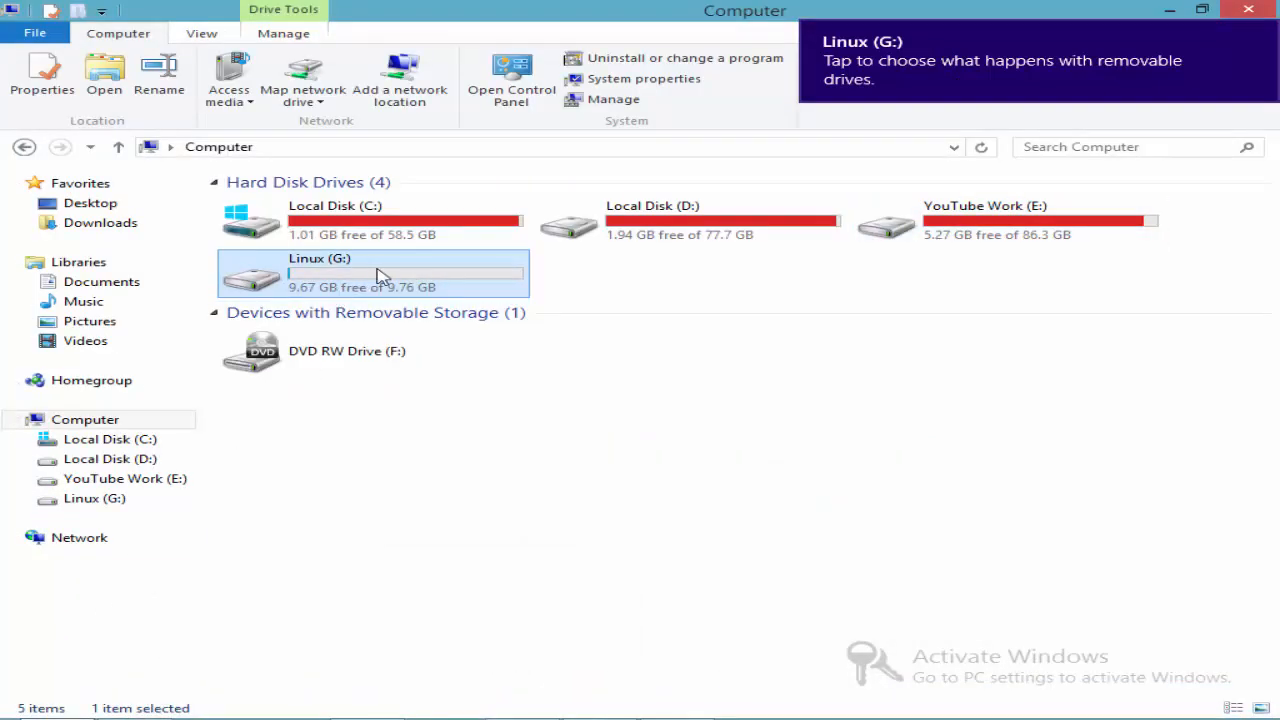
double_click(394, 262)
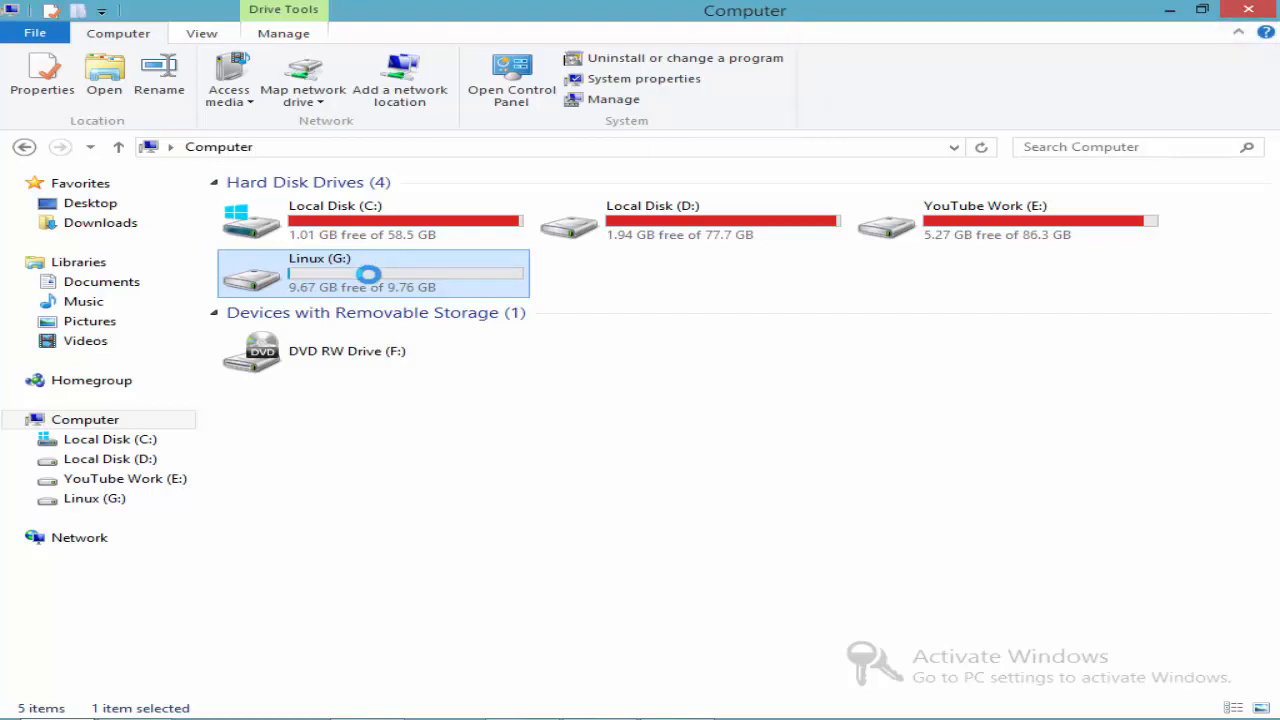
right_click(369, 274)
click(425, 277)
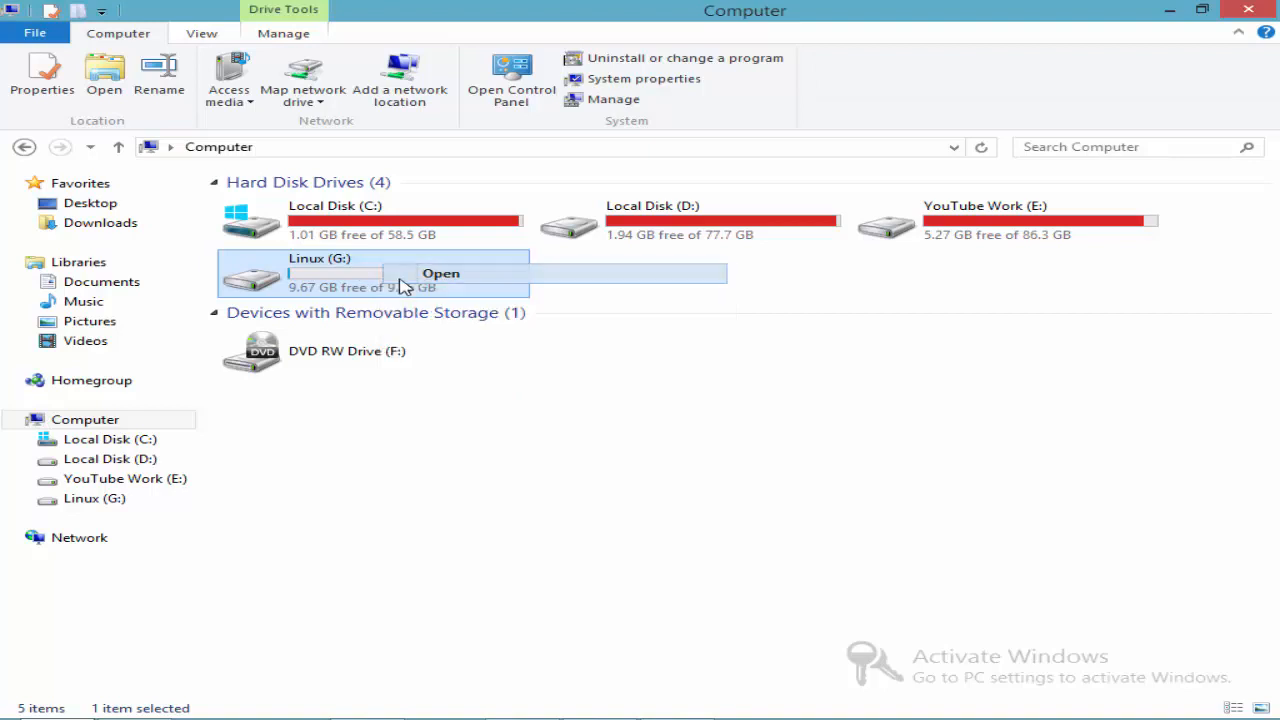
click(24, 146)
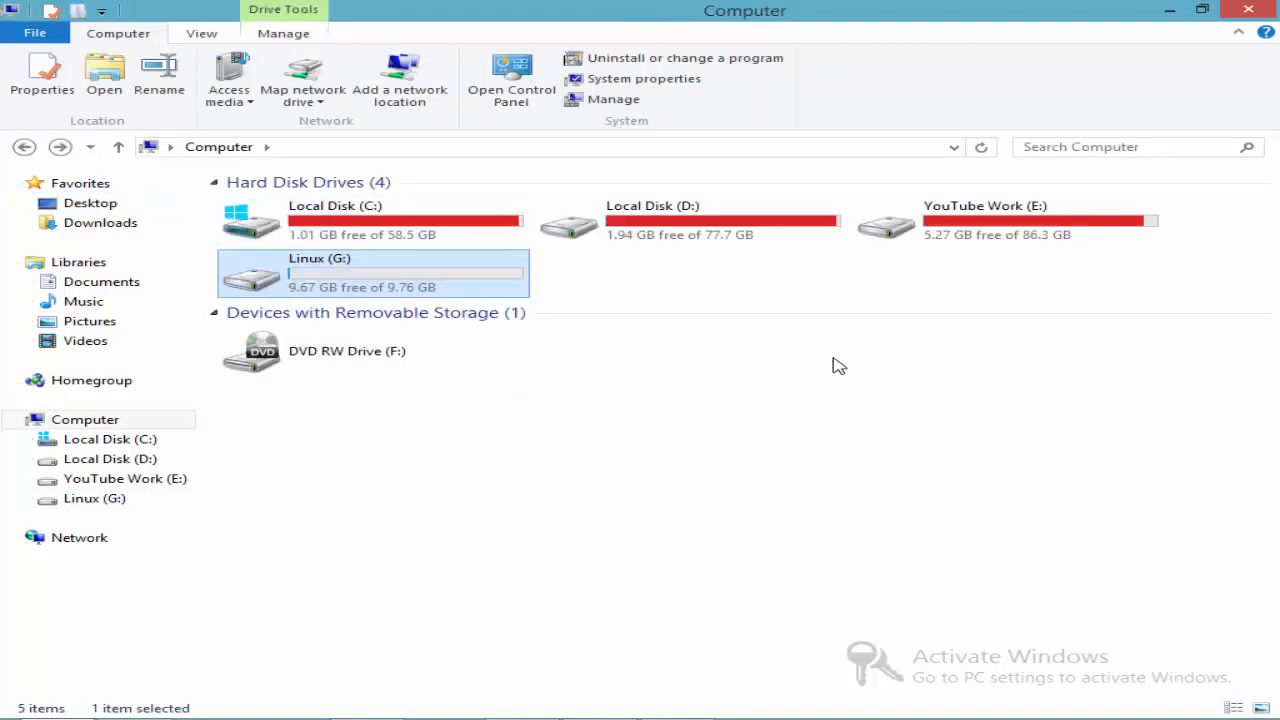